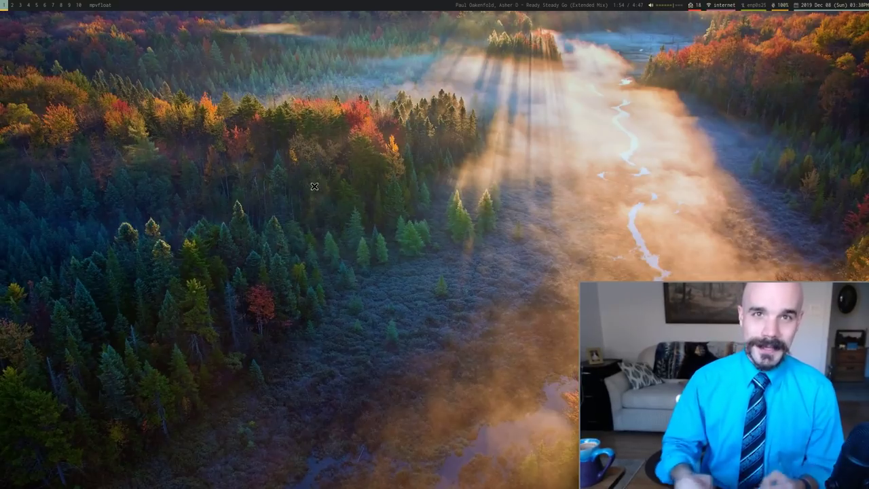
- Open the sxhkdrc file in a new terminal using the cfk alias and enlarge the text
{"action": "key", "text": "super+Return"}
{"action": "type", "text": "cfk"}
{"action": "key", "text": "Return"}
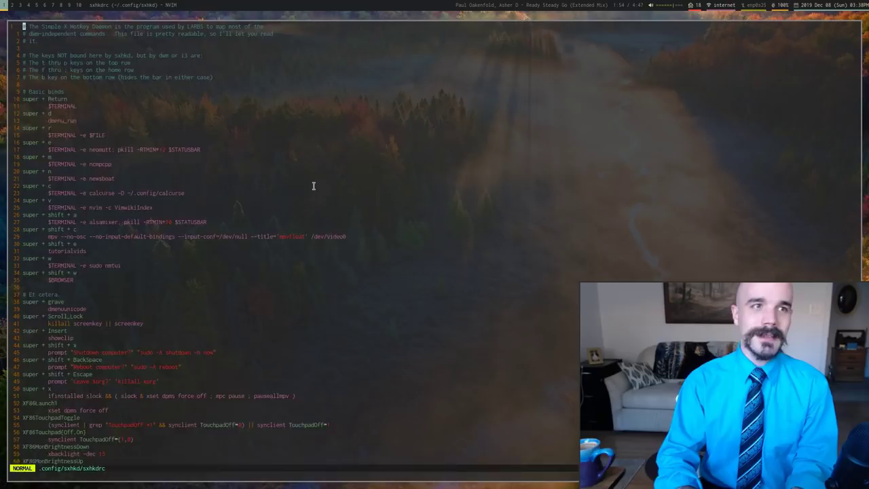
{"action": "key", "text": "alt+shift+k"}
{"action": "key", "text": "alt+shift+k"}
{"action": "key", "text": "alt+shift+k"}
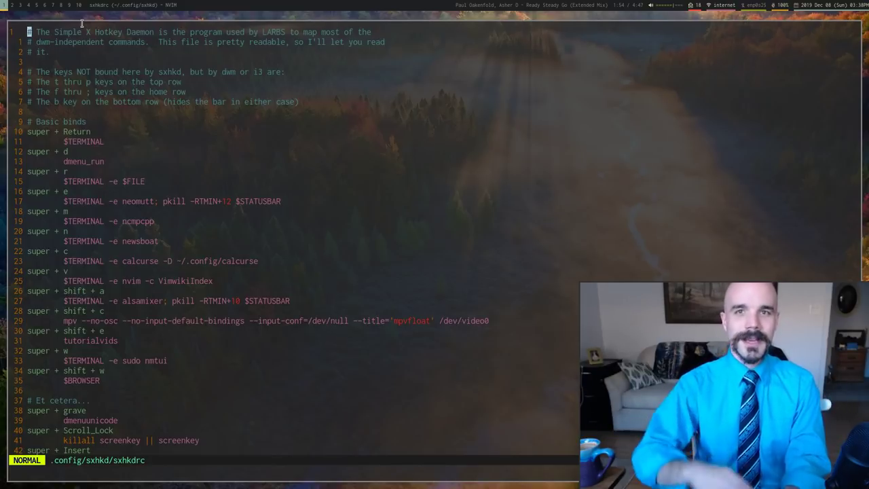
- Close the sxhkdrc file and its terminal
{"action": "key", "text": "shift+z"}
{"action": "key", "text": "shift+z"}
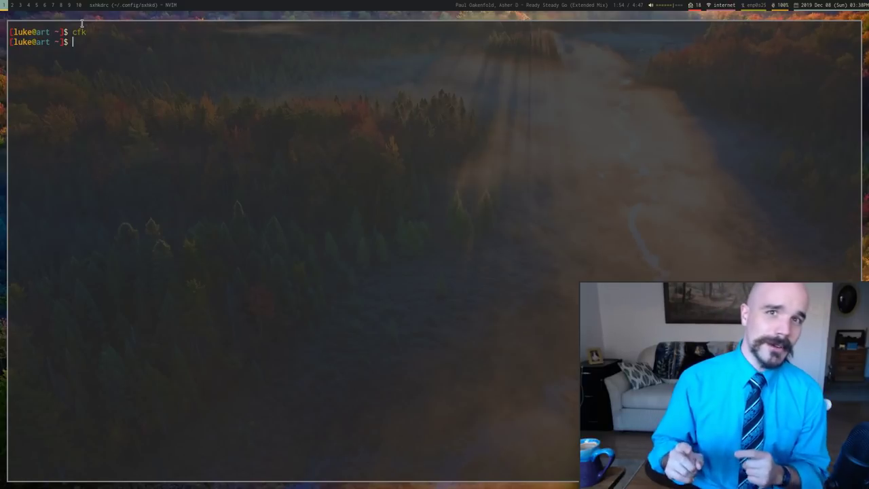
{"action": "key", "text": "super+q"}
{"action": "key", "text": "super+Return"}
{"action": "type", "text": "cf"}
{"action": "key", "text": "Return"}
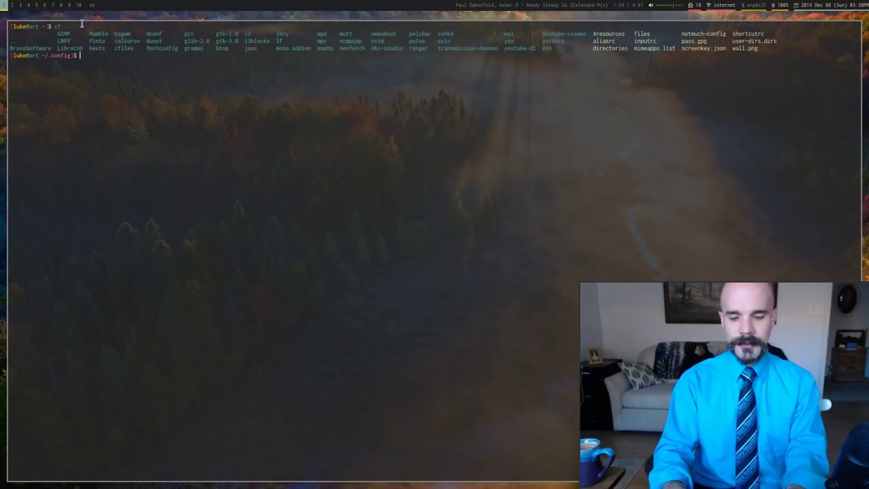
{"action": "key", "text": "super+q"}
- Open the bspwmrc file in a new terminal using the cfb alias and adjust the text to a larger, readable size
{"action": "key", "text": "super+Return"}
{"action": "type", "text": "cfb"}
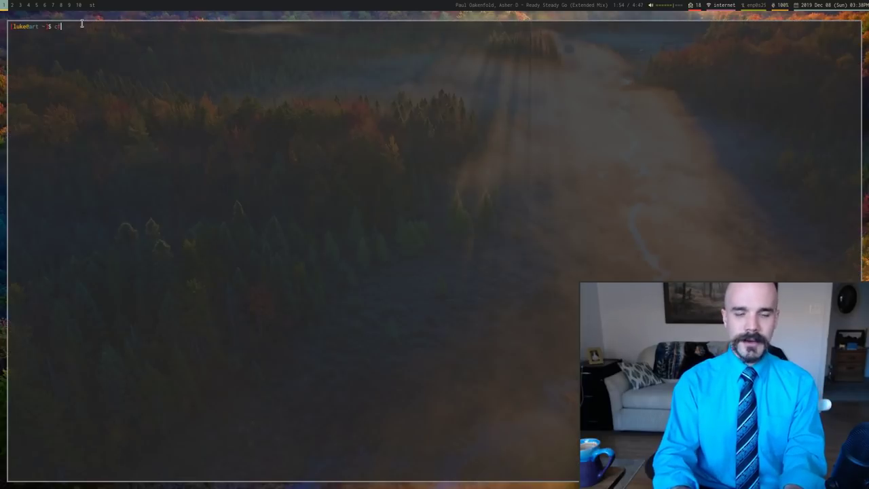
{"action": "key", "text": "Return"}
{"action": "key", "text": "ctrl+shift+Page_Up"}
{"action": "key", "text": "ctrl+shift+Page_Up"}
{"action": "key", "text": "ctrl+shift+Page_Up"}
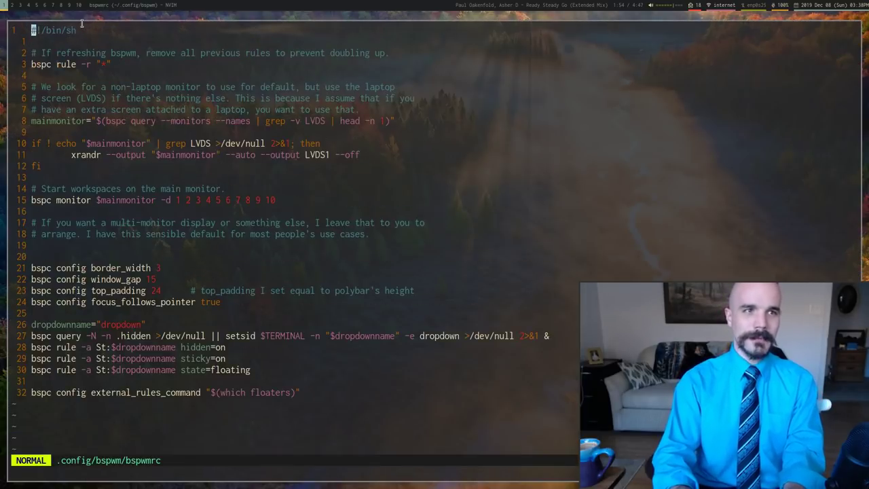
{"action": "key", "text": "ctrl+shift+Page_Down"}
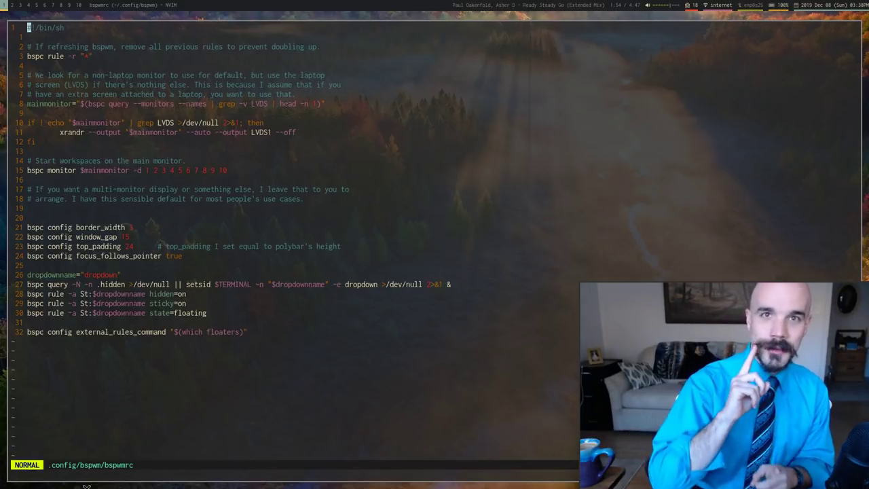
- List the completions for bspc config in a second terminal beside bspwmrc, and close that terminal
{"action": "key", "text": "super+Return"}
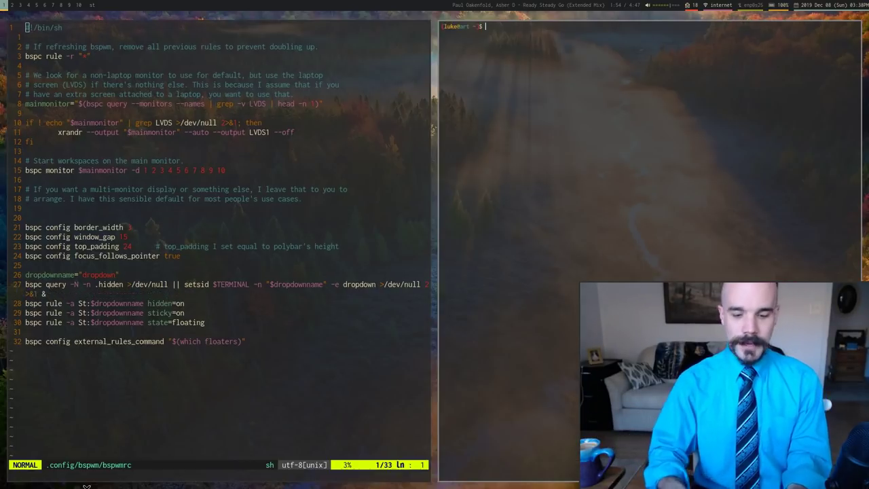
{"action": "type", "text": "bspc"}
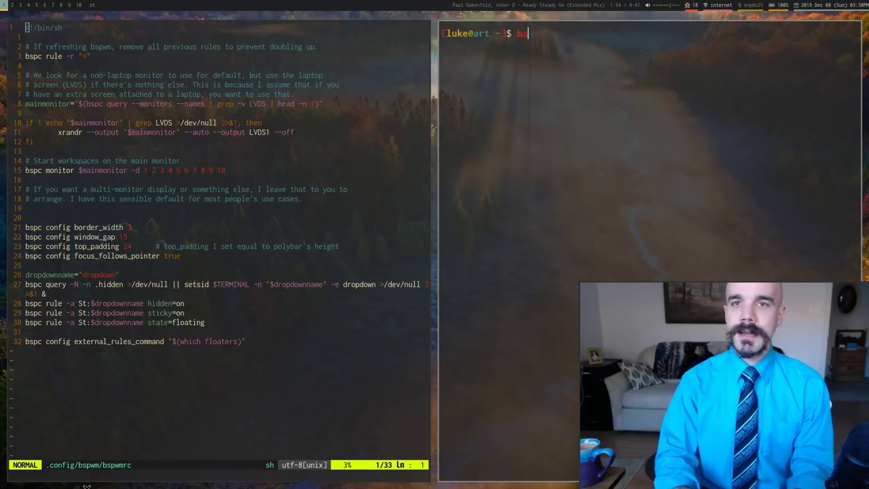
{"action": "type", "text": " config"}
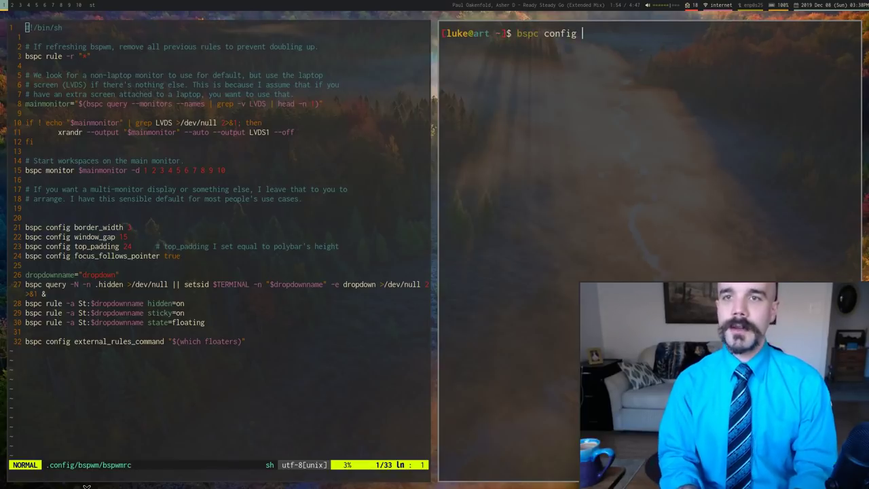
{"action": "key", "text": "Tab"}
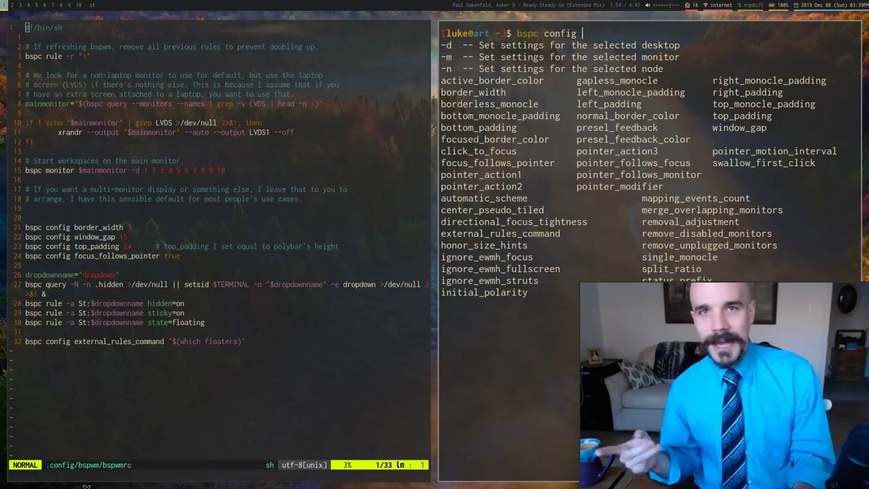
{"action": "key", "text": "super+q"}
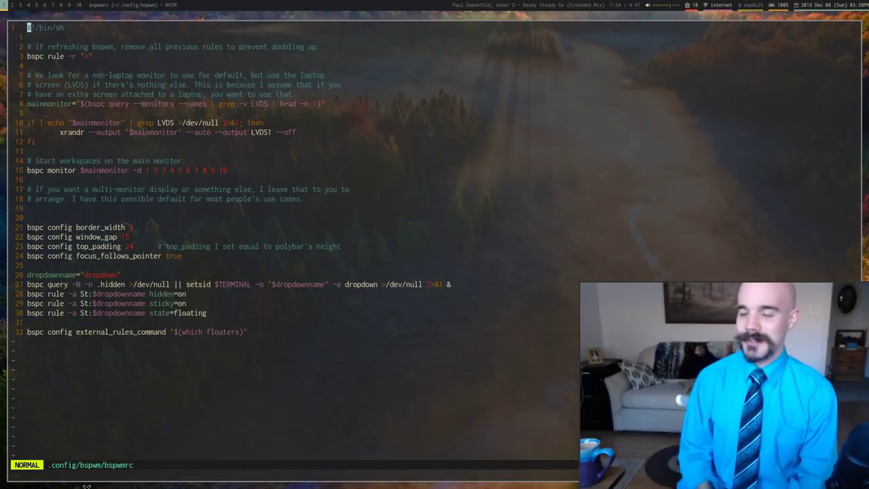
- Exit the bspwmrc file and list the completions for bspc node in the same terminal
{"action": "key", "text": "shift+z"}
{"action": "key", "text": "shift+z"}
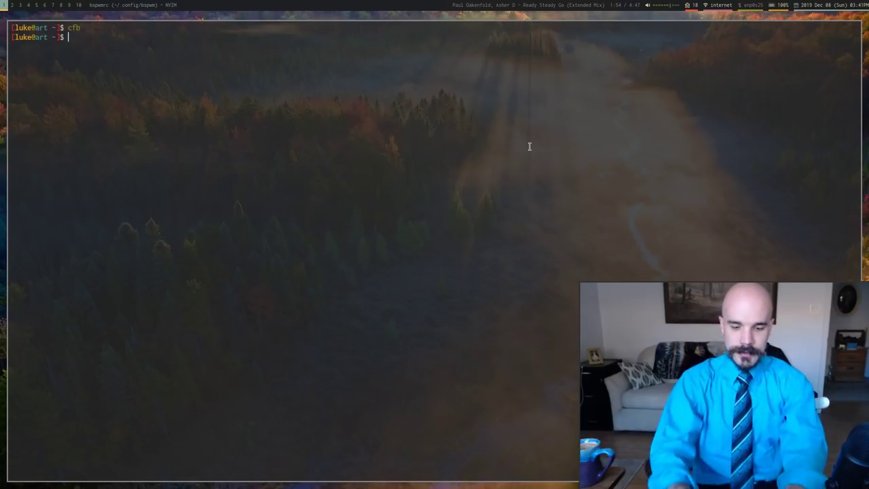
{"action": "type", "text": "bspc"}
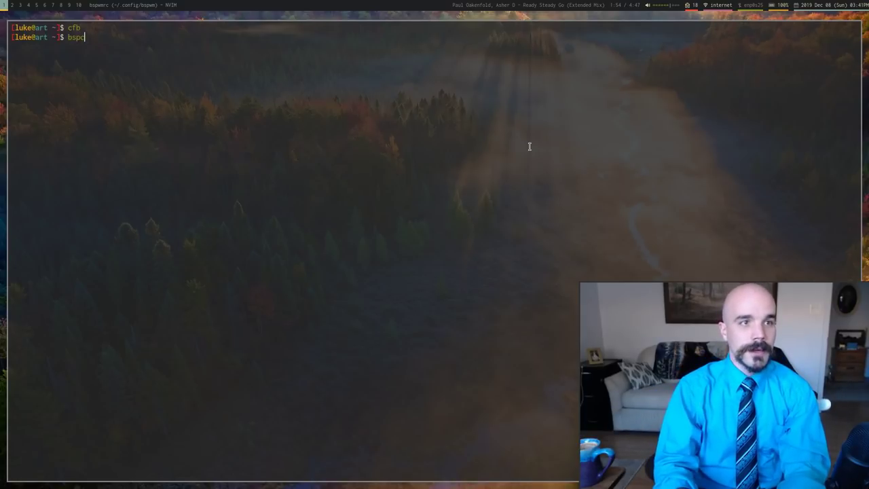
{"action": "type", "text": " node"}
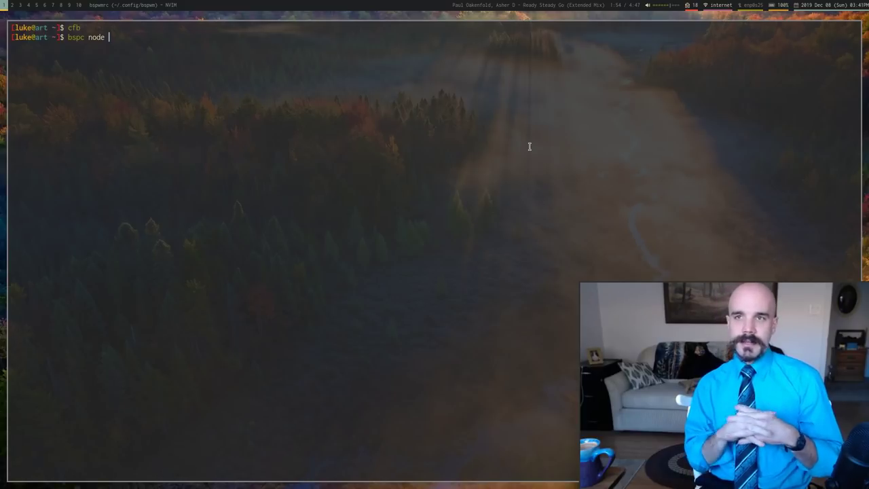
{"action": "key", "text": "Tab"}
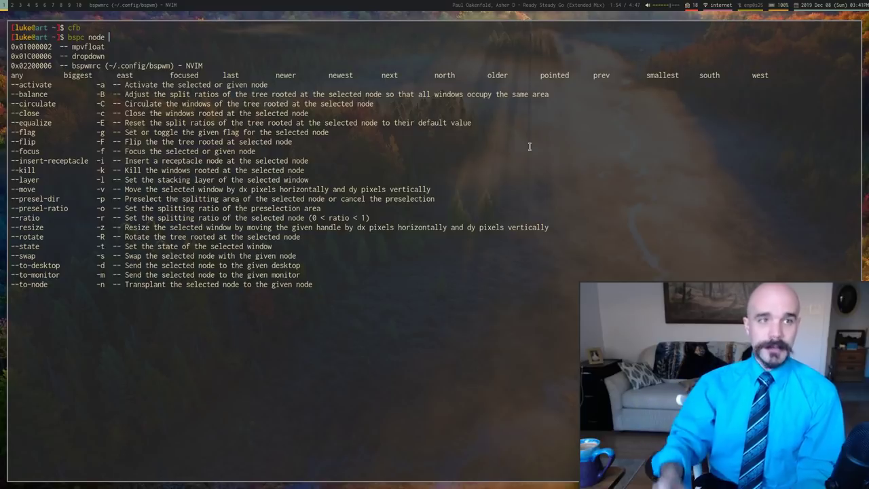
- Open five more tiled terminals to demonstrate the window splitting, and move the floating webcam window off the smaller tiles
{"action": "key", "text": "super+Return"}
{"action": "key", "text": "super+h"}
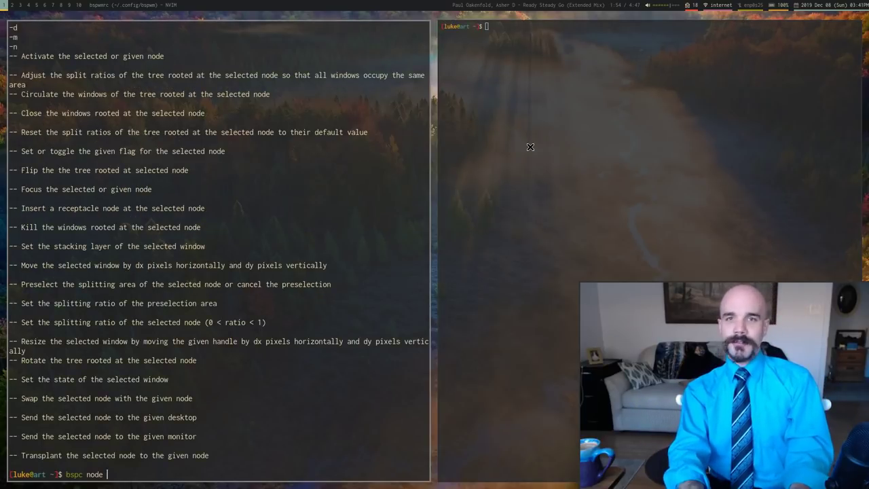
{"action": "key", "text": "super+l"}
{"action": "key", "text": "super+Return"}
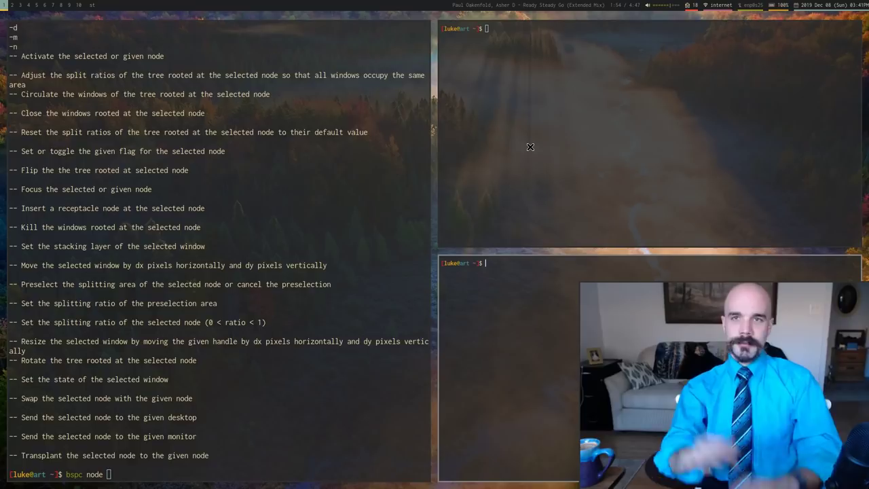
{"action": "key", "text": "super+Return"}
{"action": "key", "text": "super+Return"}
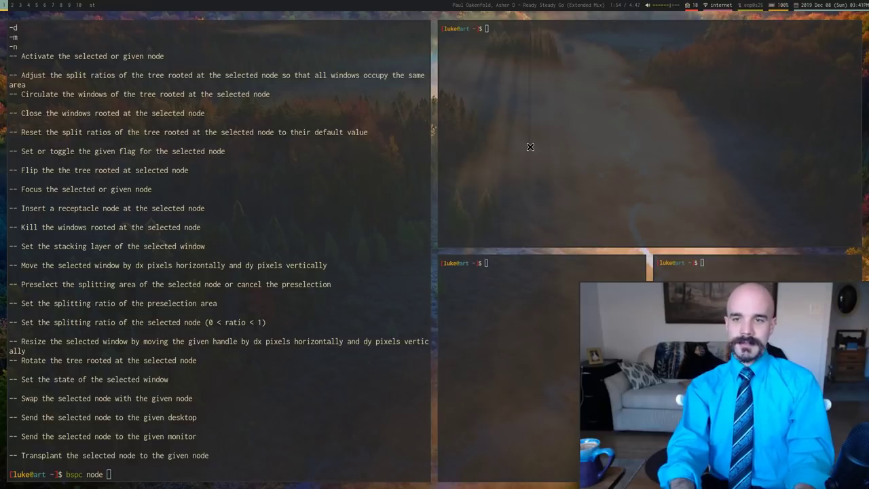
{"action": "left_click_drag", "start_coordinate": [654, 408], "coordinate": [257, 311]}
{"action": "key", "text": "super+Return"}
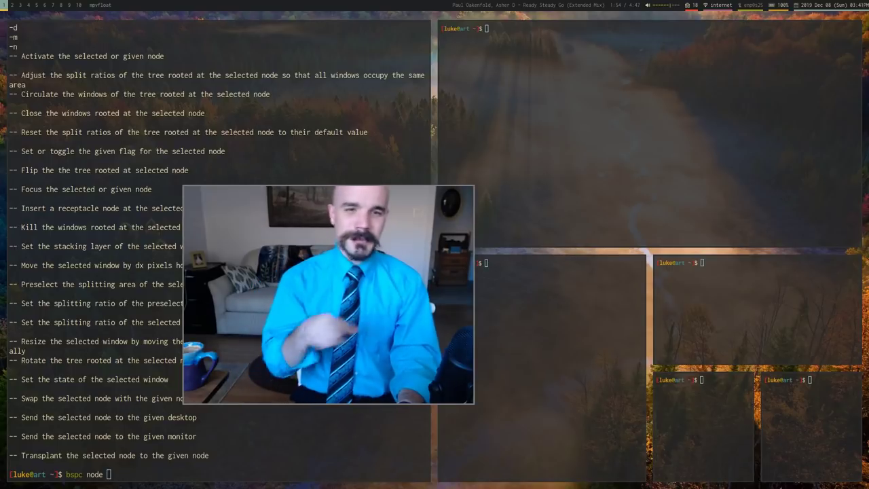
- Close all but one of the extra terminals and move the floating webcam window back to the desktop's lower-right corner
{"action": "key", "text": "super+w"}
{"action": "key", "text": "super+w"}
{"action": "key", "text": "super+w"}
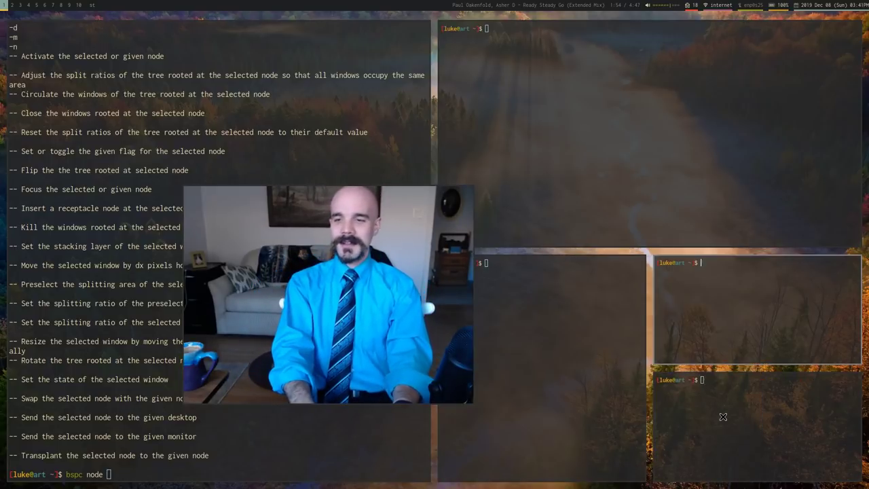
{"action": "key", "text": "super+w"}
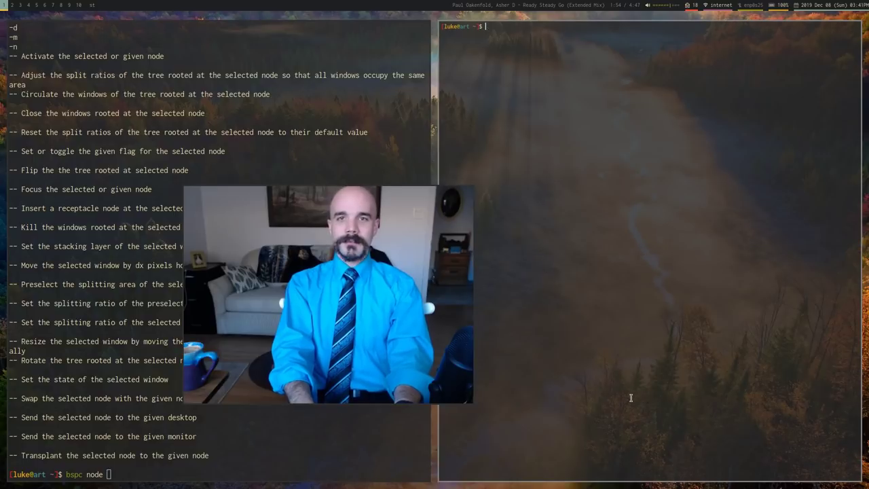
{"action": "left_click_drag", "start_coordinate": [395, 249], "coordinate": [791, 337]}
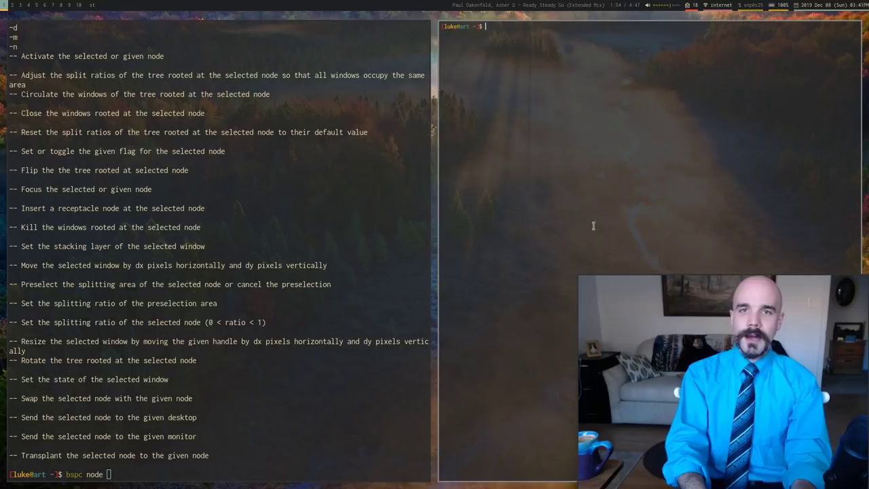
- Close the last extra terminal and clear the remaining terminal's screen and its pending bspc node command
{"action": "key", "text": "super+w"}
{"action": "key", "text": "ctrl+l"}
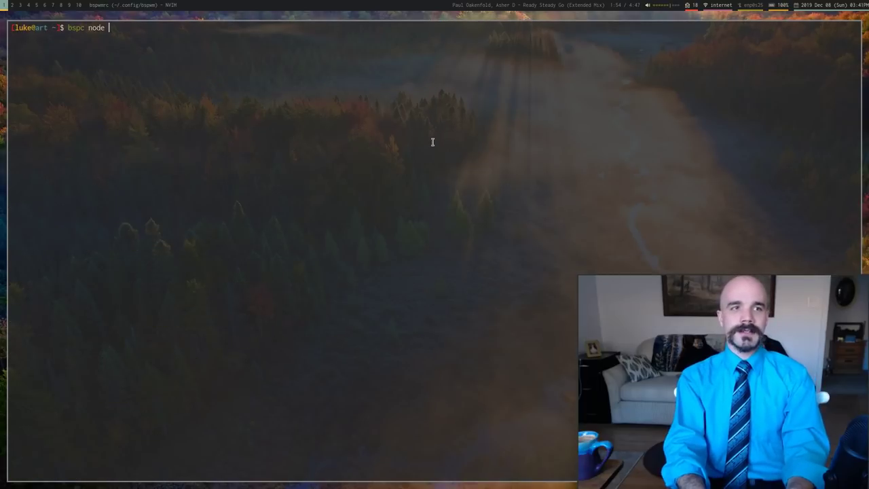
{"action": "key", "text": "ctrl+u"}
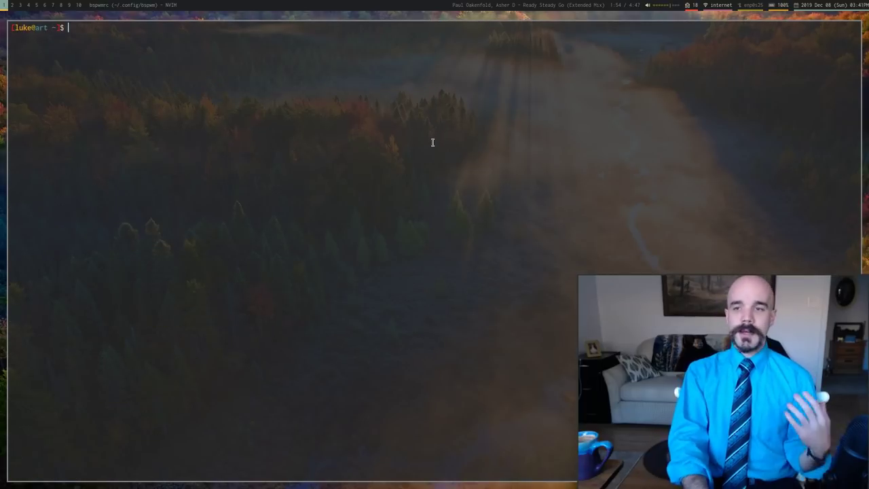